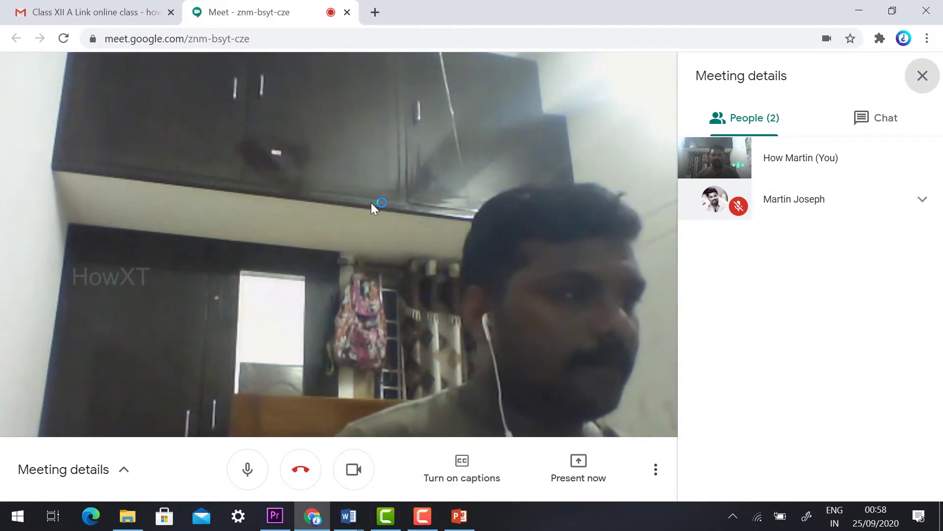
- Mute the microphone and turn off the camera in the meeting
click(248, 469)
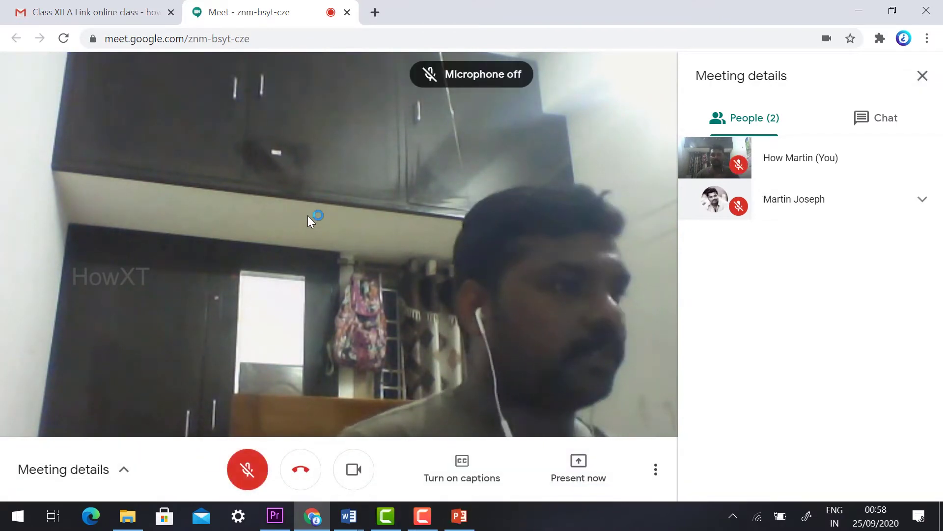
click(353, 470)
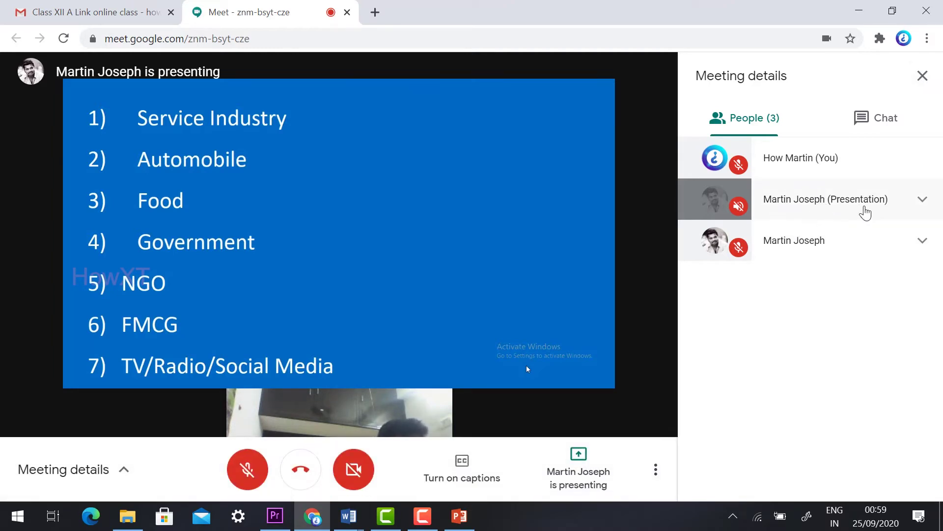
- Pin the shared presentation to the main view from the participant list, and unpin it again
click(823, 197)
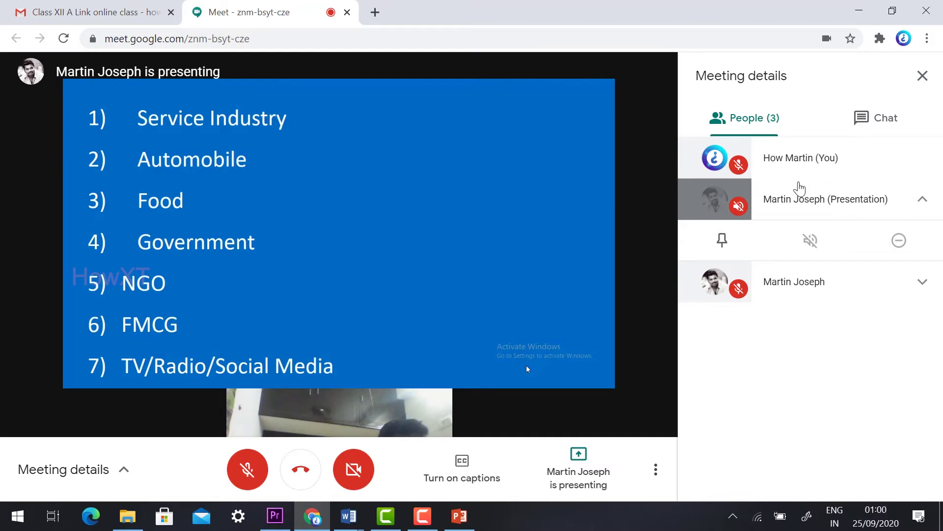
click(723, 241)
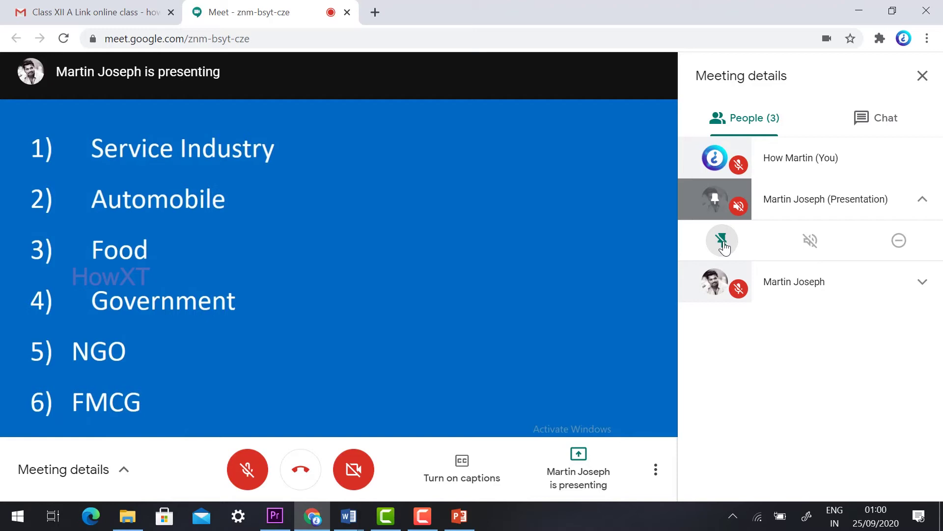
click(723, 244)
- Pin the presenter's own camera video to the main view, and unpin it again
click(799, 295)
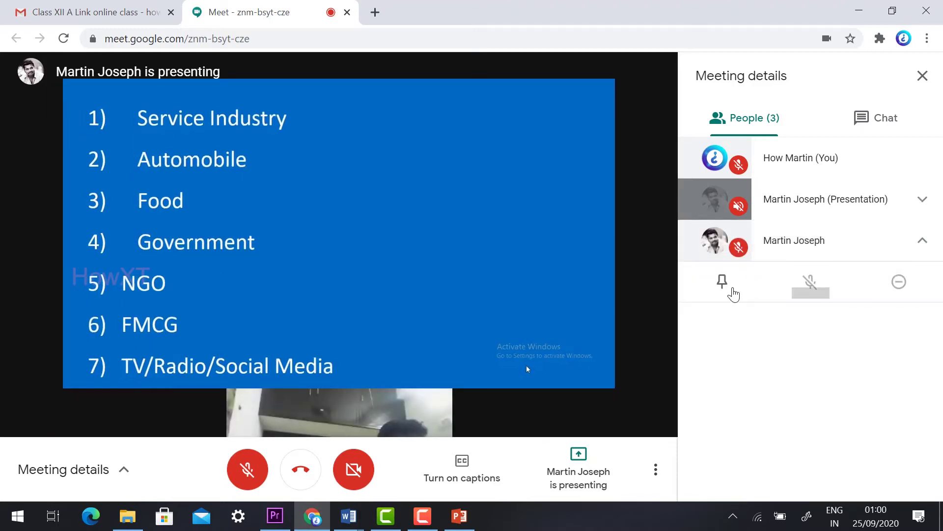
click(728, 286)
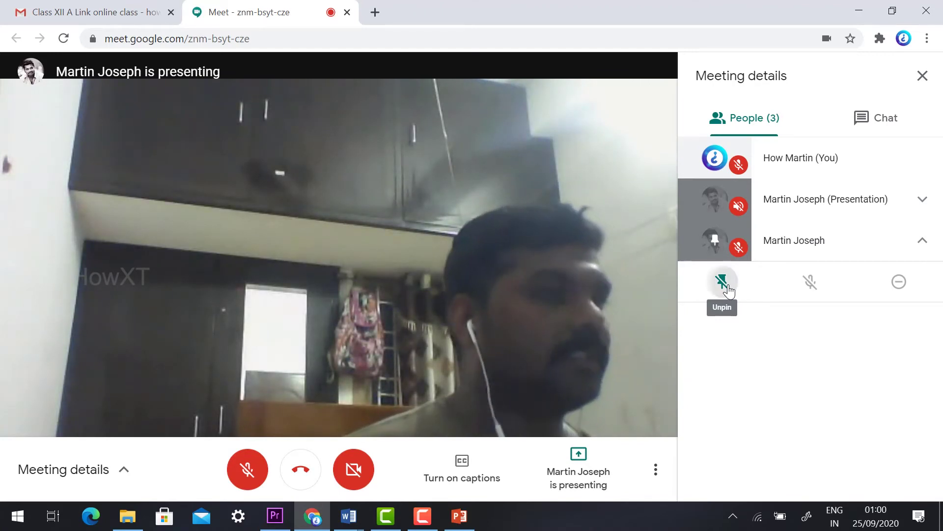
click(723, 284)
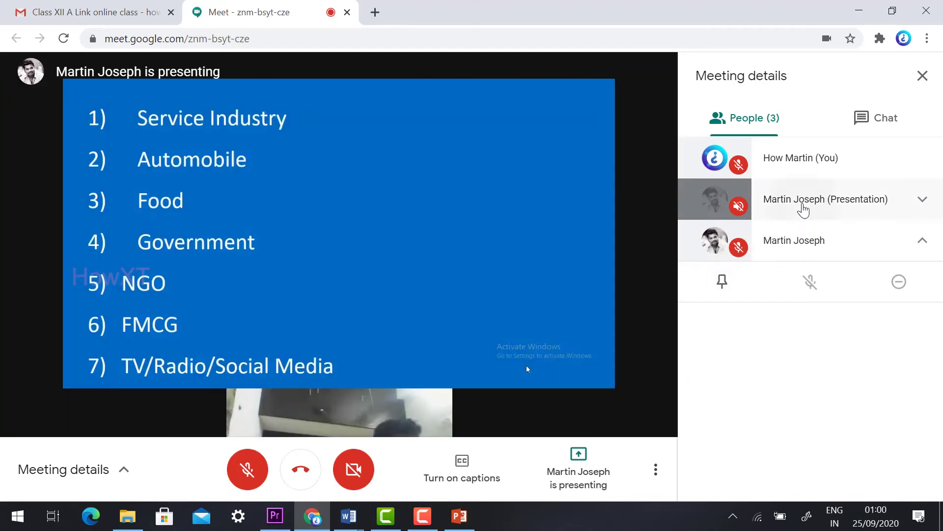
- Pin the shared presentation so that its slides fill the main meeting view
click(801, 209)
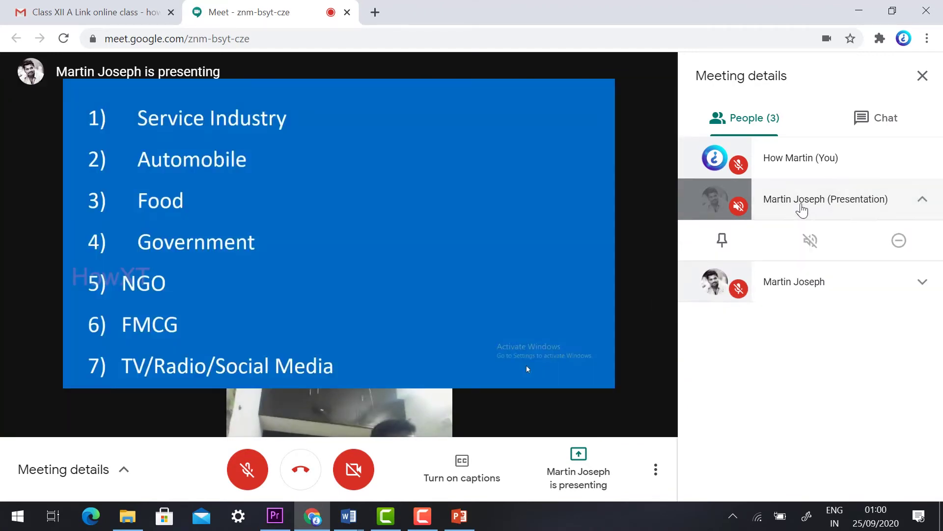
click(722, 241)
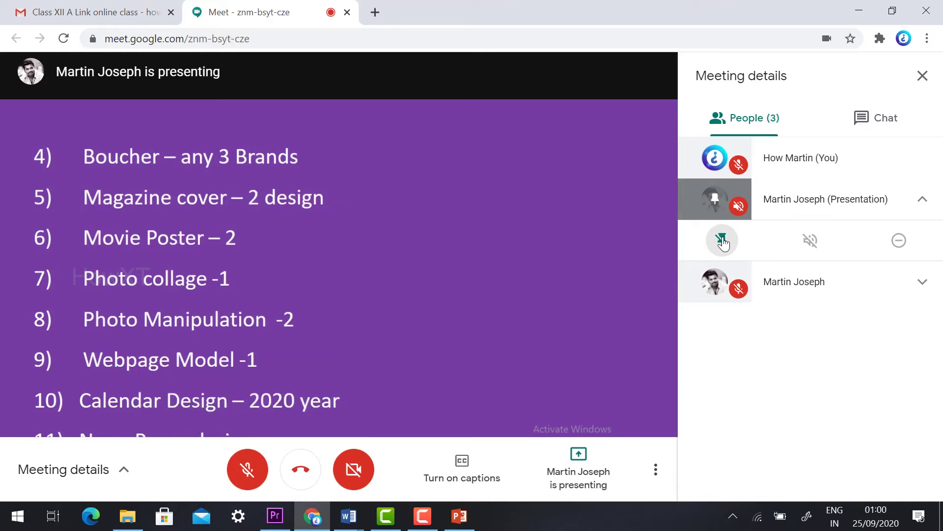
click(722, 242)
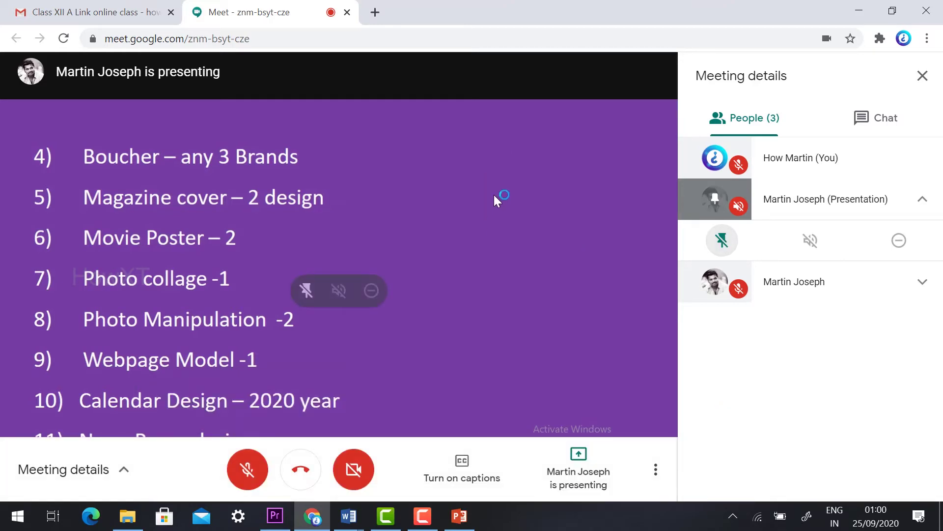
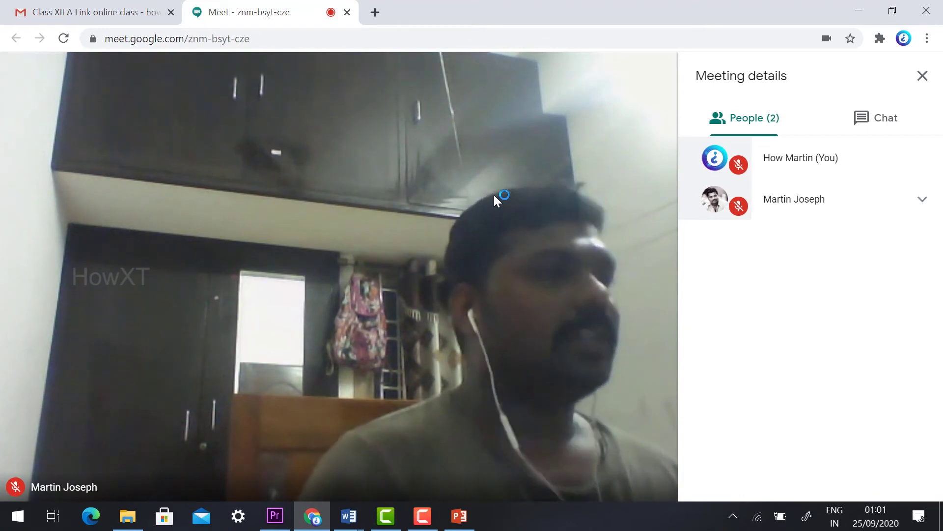
- Stop the screen recording of the meeting and place it on the PowerPoint slide
mouse_move(462, 2)
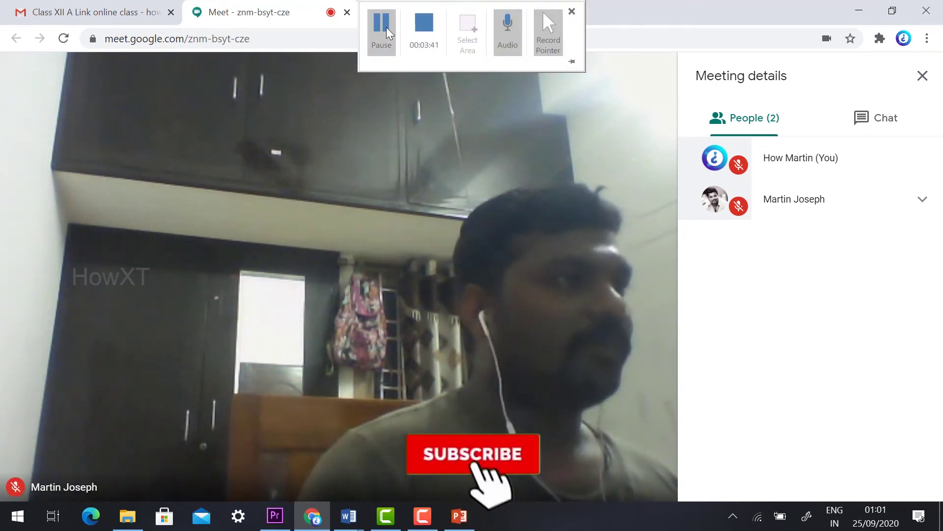
click(420, 29)
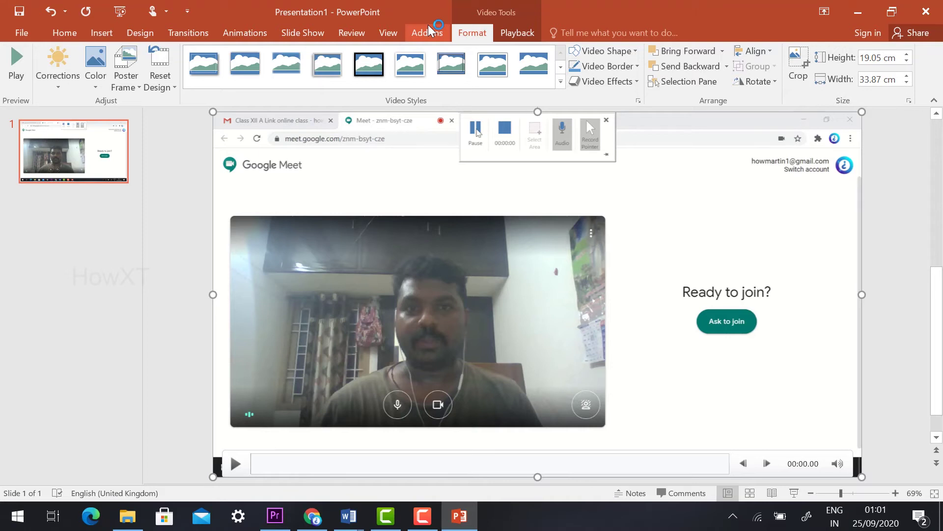
- Play the recorded meeting video on the slide, skipping to about 01:16 and about 02:47, and pause it
click(235, 463)
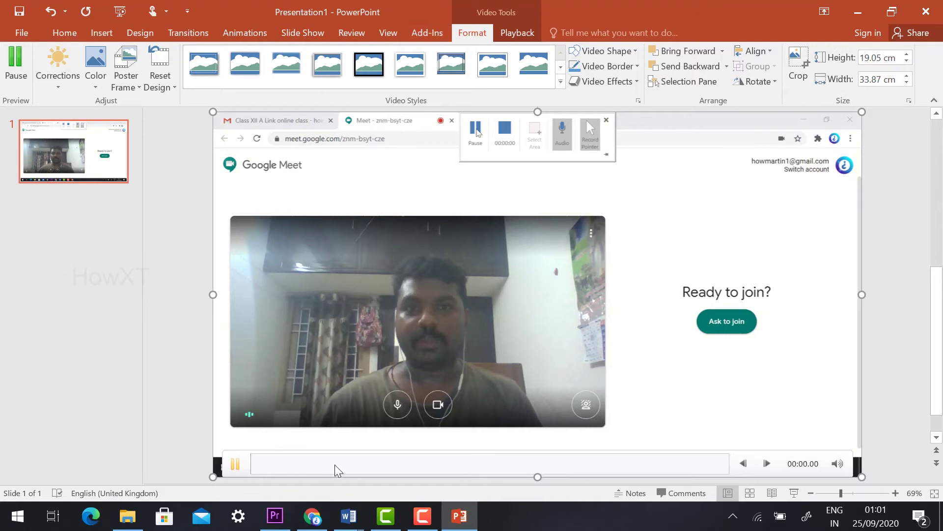
click(236, 464)
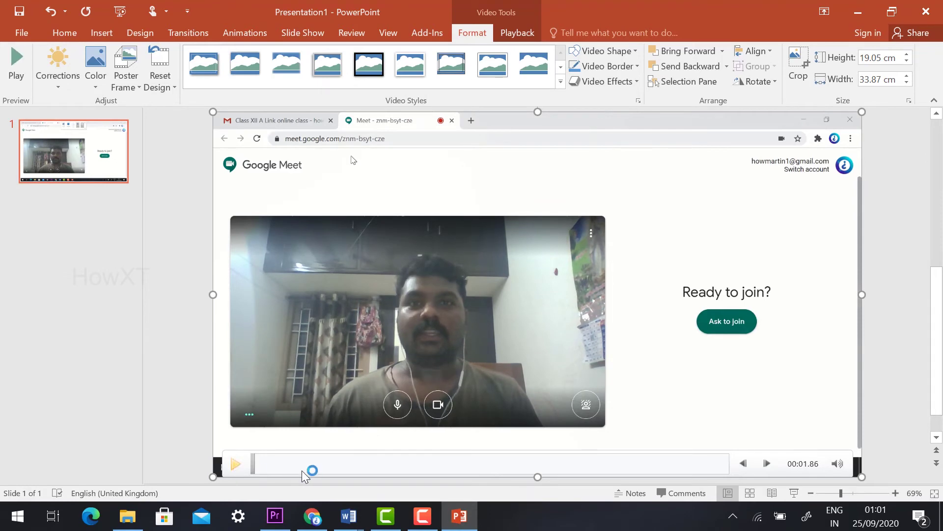
click(411, 464)
key(alt+p)
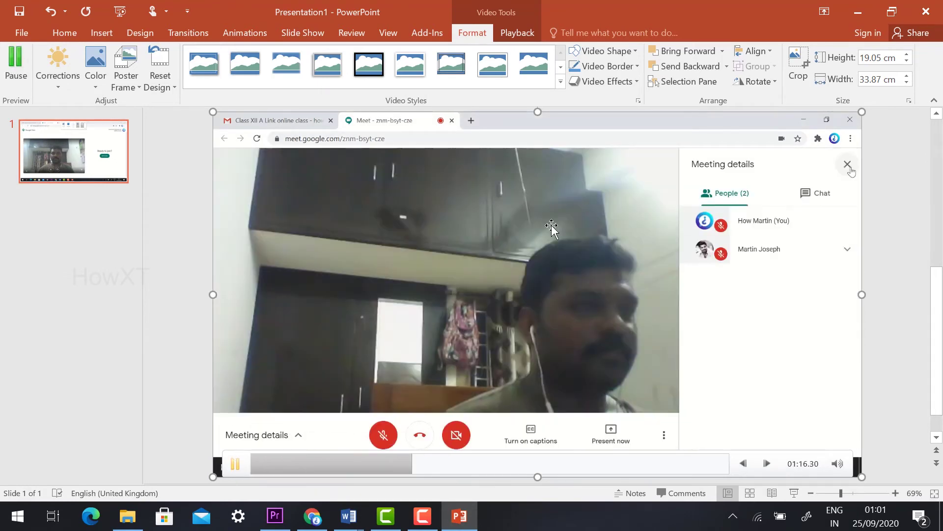
click(604, 463)
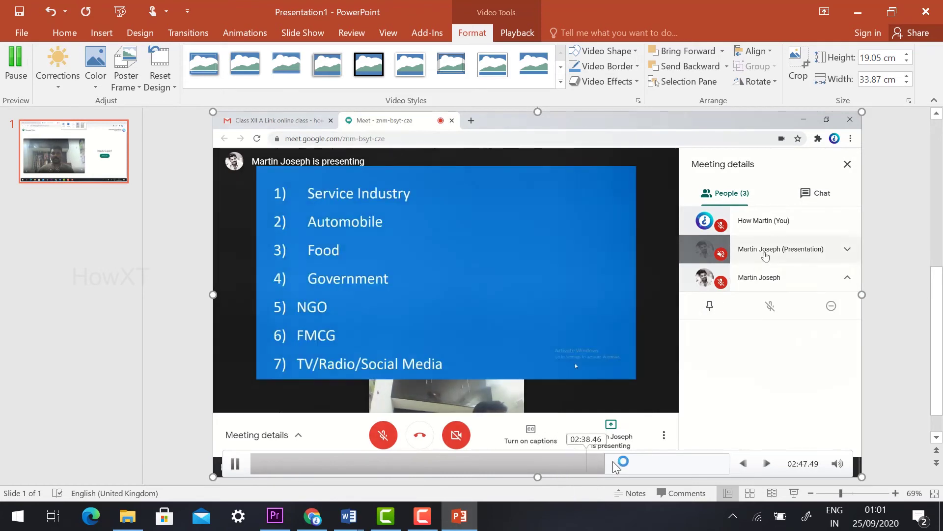
click(234, 466)
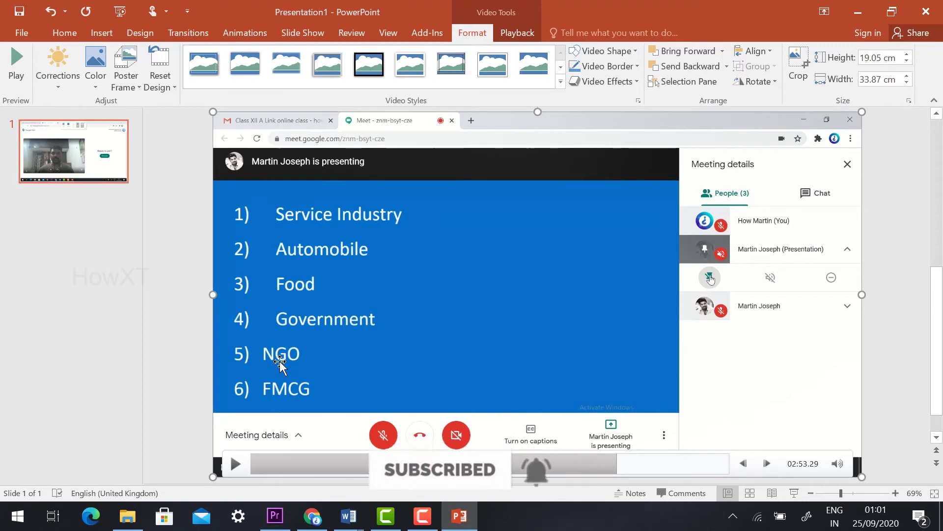
- Start saving the presentation under a new name and browse to the Desktop folder
click(22, 32)
click(45, 155)
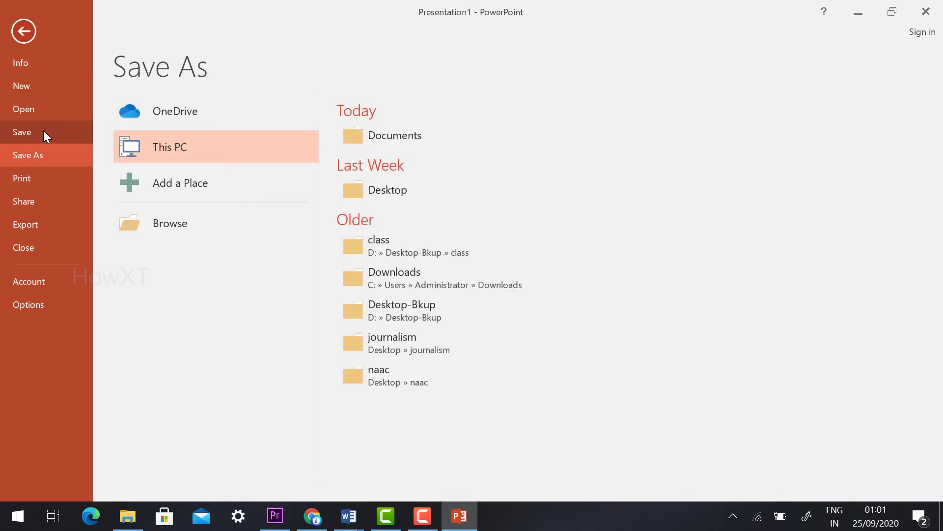
click(166, 233)
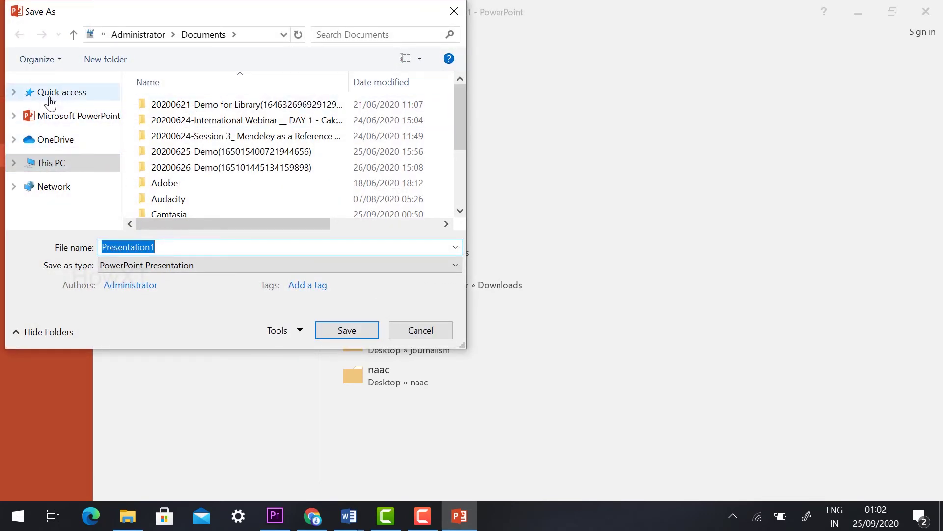
click(141, 34)
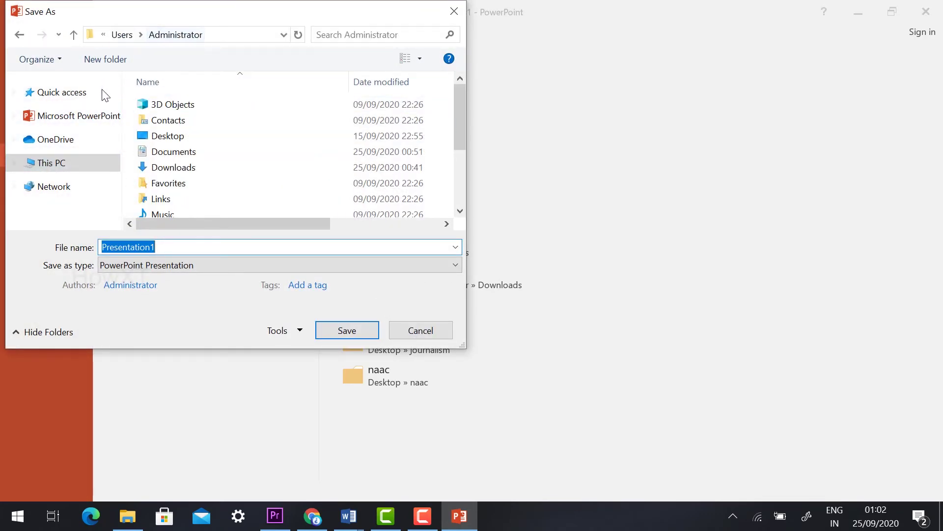
click(167, 135)
double_click(167, 135)
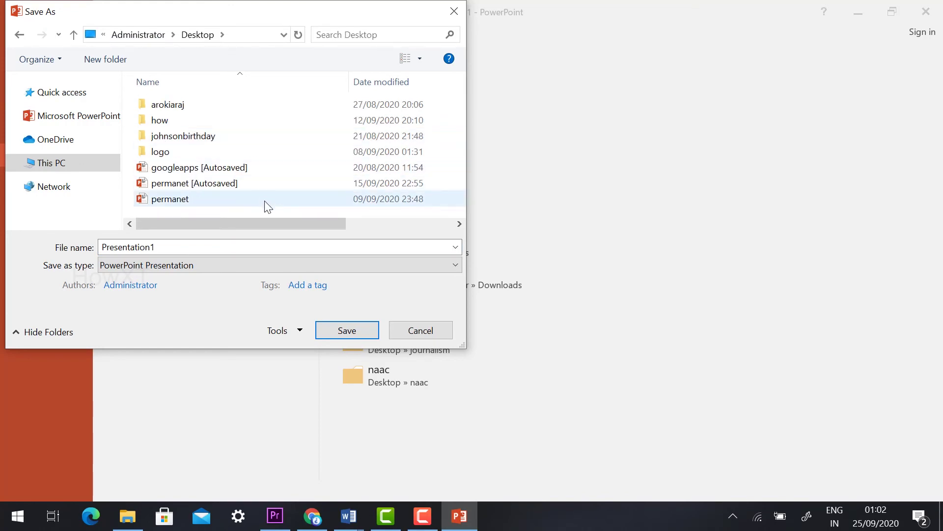
- Create a folder named "online class" on the Desktop and open it as the save location
right_click(249, 208)
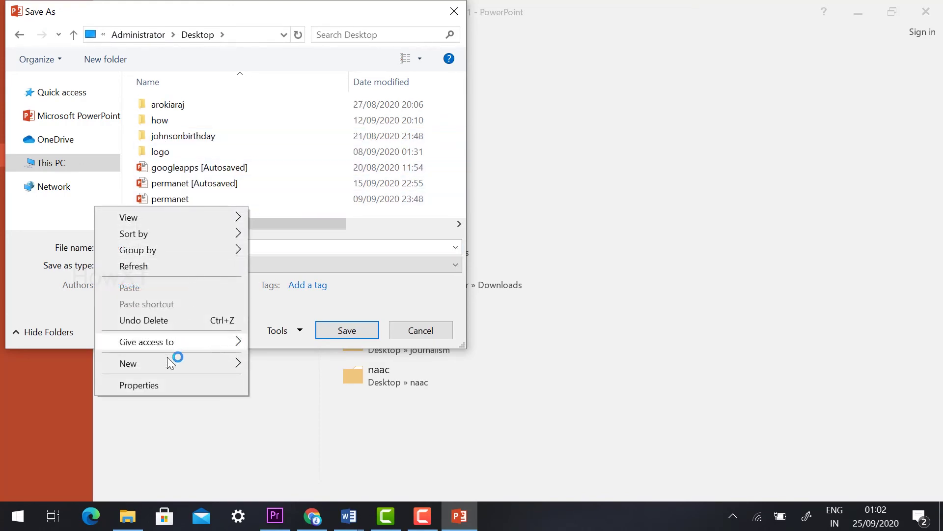
mouse_move(176, 363)
click(283, 179)
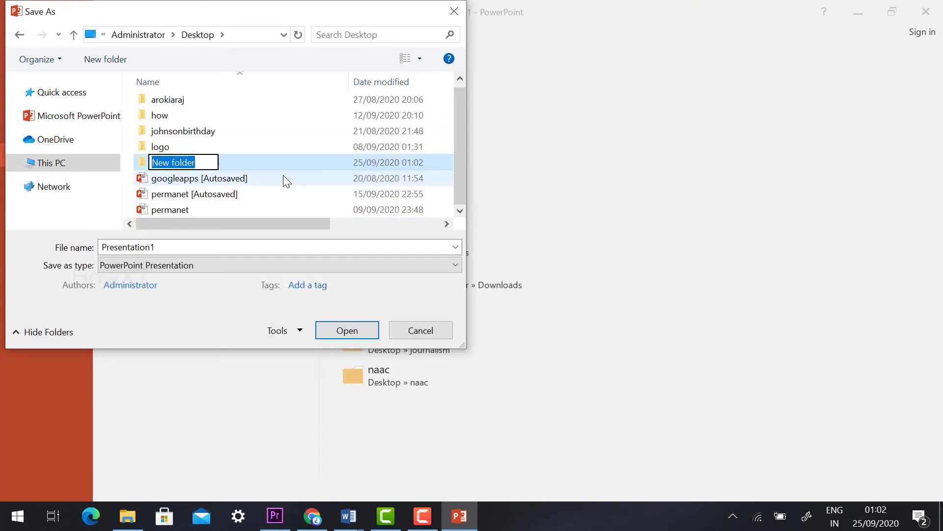
text(online cla)
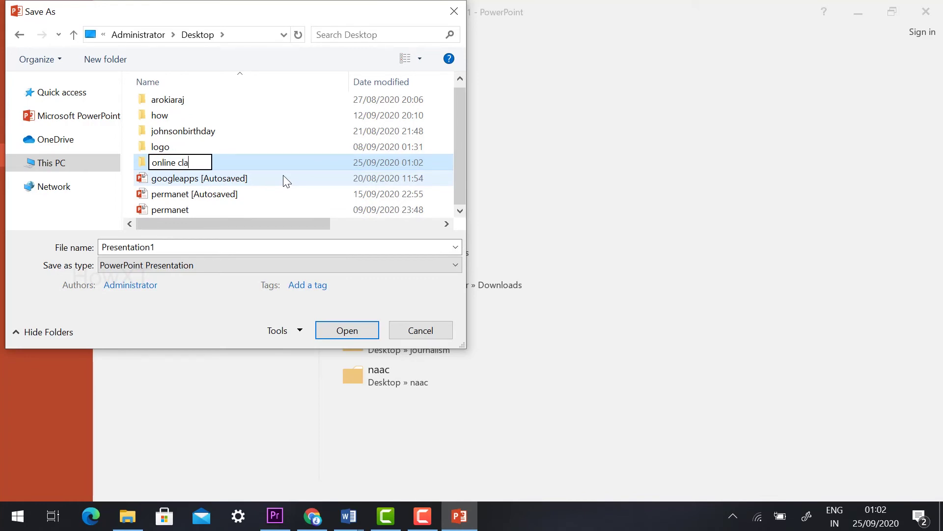
text(ss)
key(Return)
key(Return)
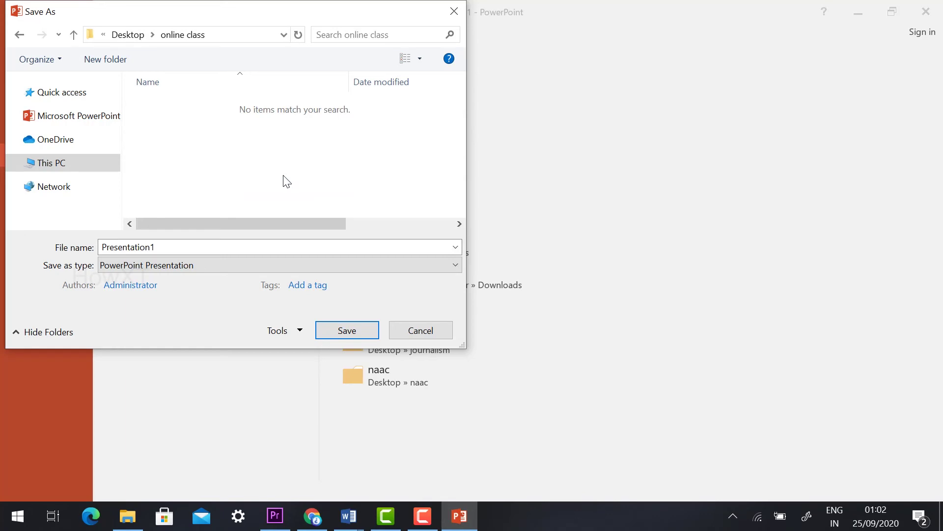
- Save the recording as an MPEG-4 video named 25septembergraphics in the online class folder
double_click(170, 250)
text(2)
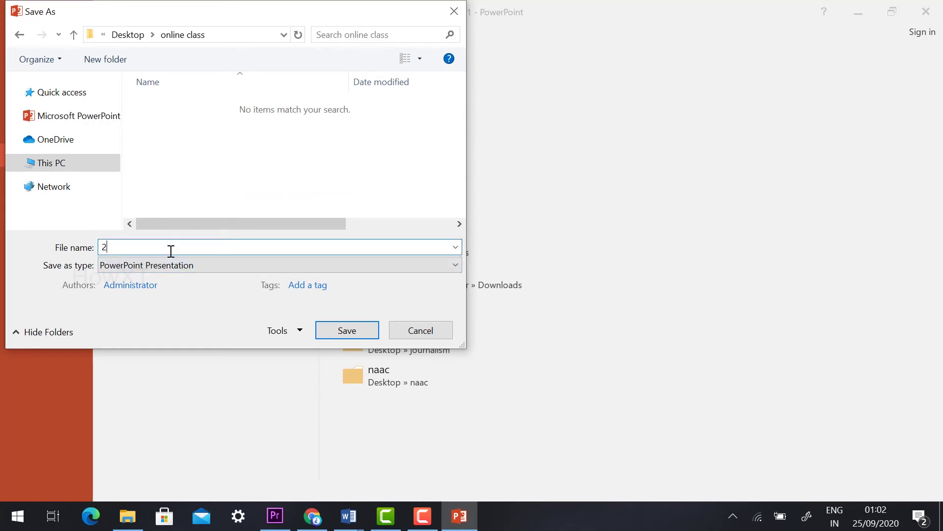
text(5septembergr)
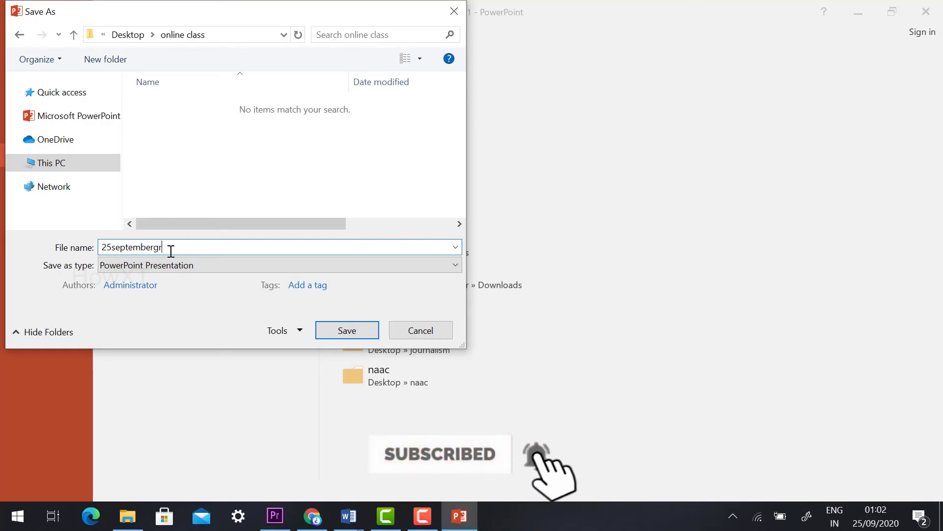
text(aphics)
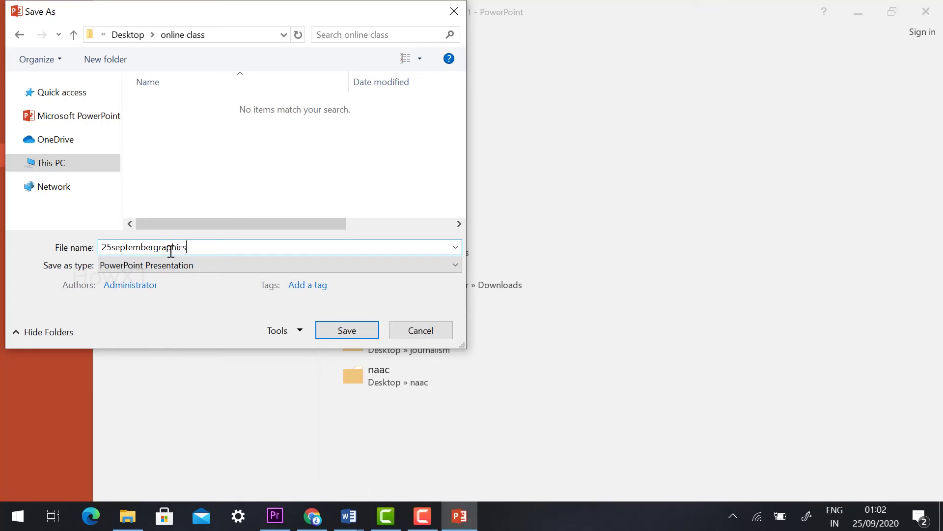
click(141, 270)
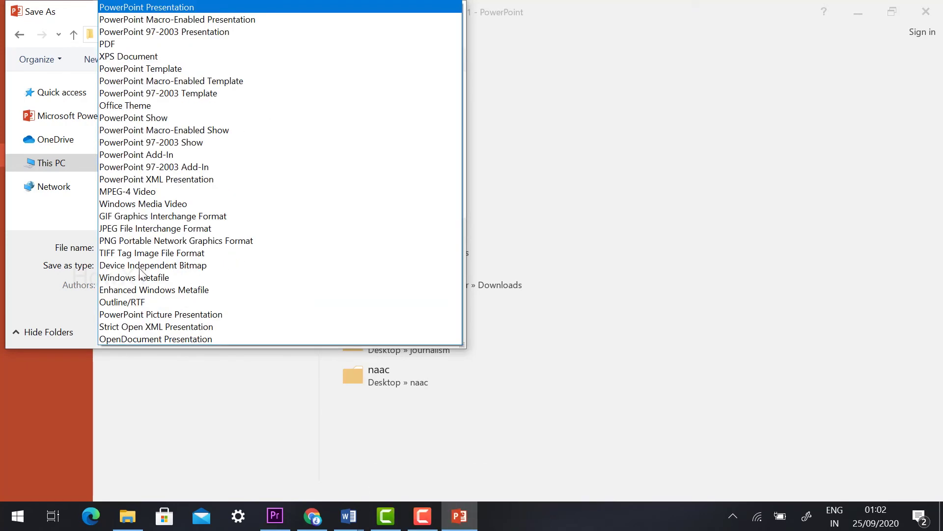
click(158, 194)
click(338, 326)
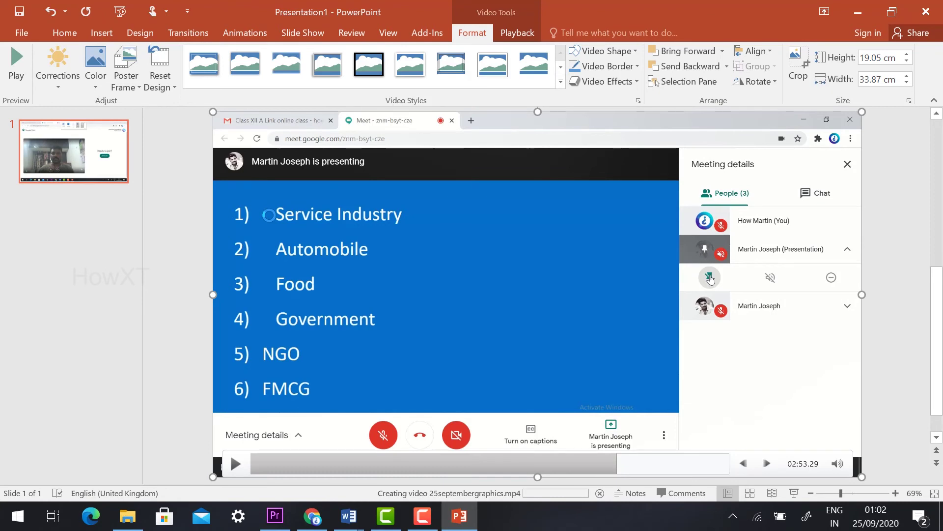
click(186, 323)
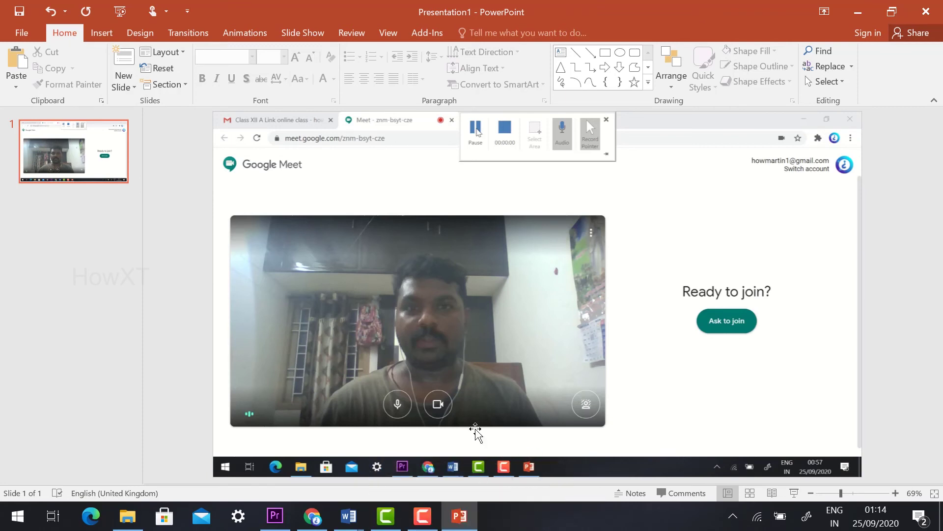
- Open the online class folder on the Desktop in File Explorer and play the 25septembergraphics video
click(127, 515)
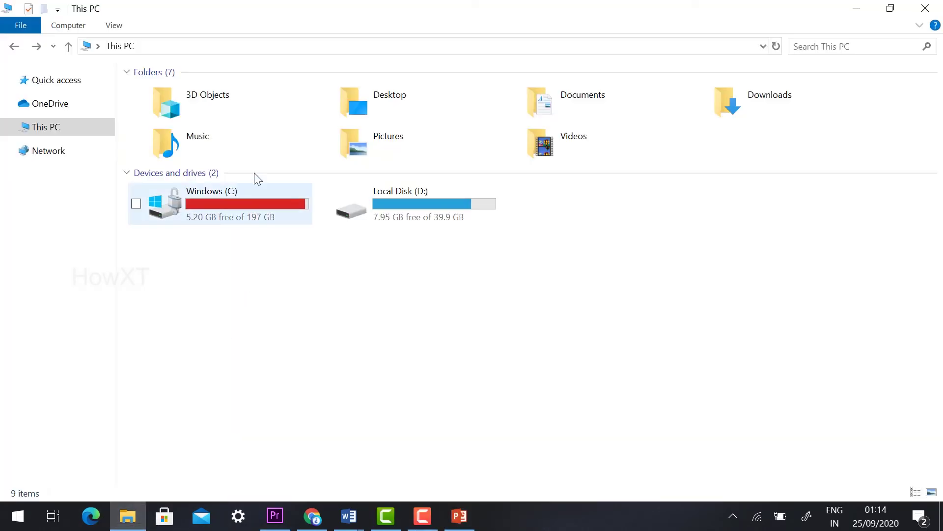
double_click(377, 101)
double_click(830, 320)
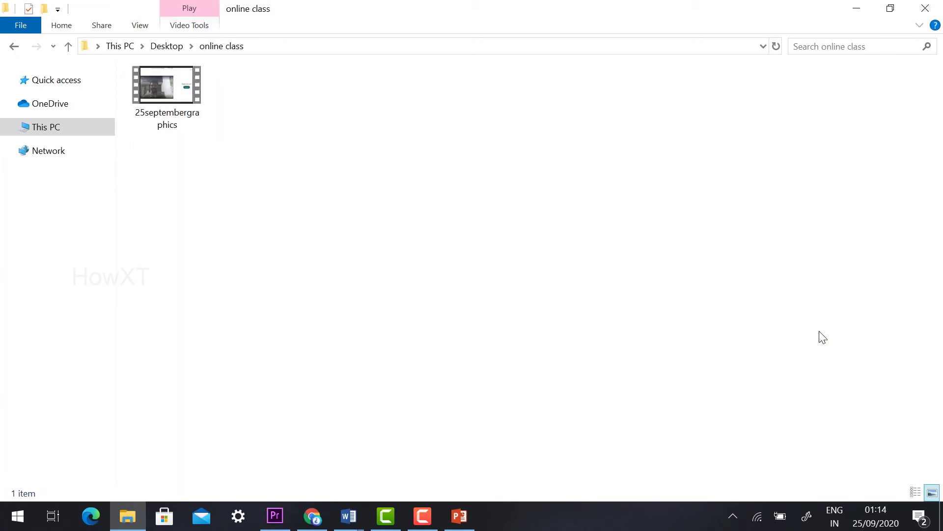
double_click(175, 78)
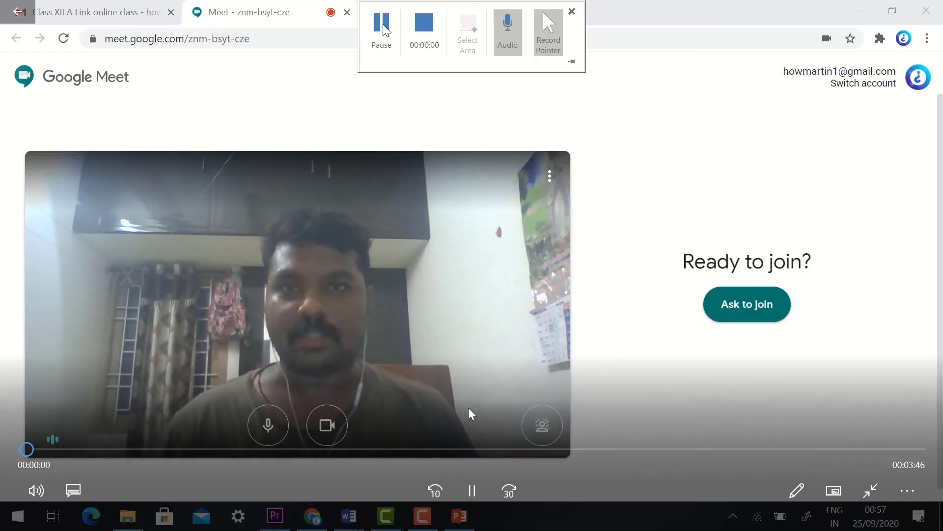
- Skim through the playing class video to about 00:03:03, close the player and switch back to PowerPoint
click(444, 449)
click(580, 450)
click(672, 449)
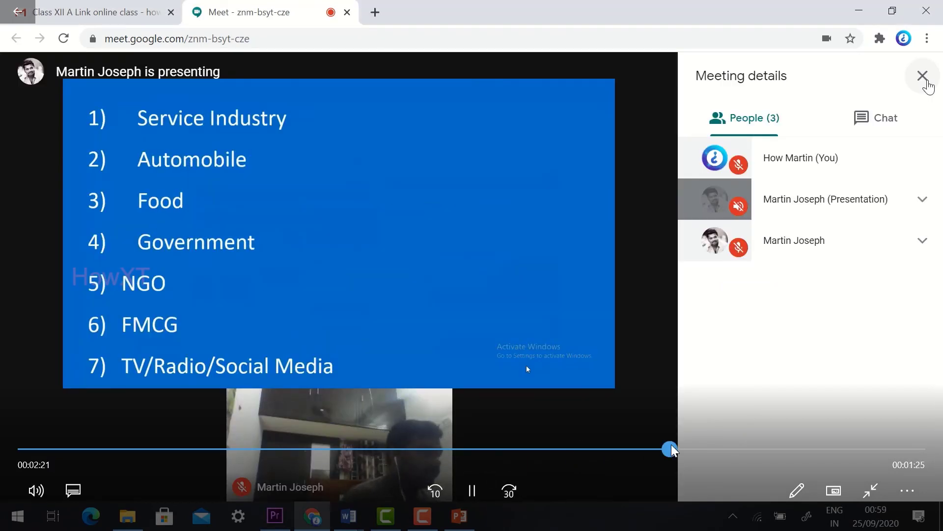
click(750, 450)
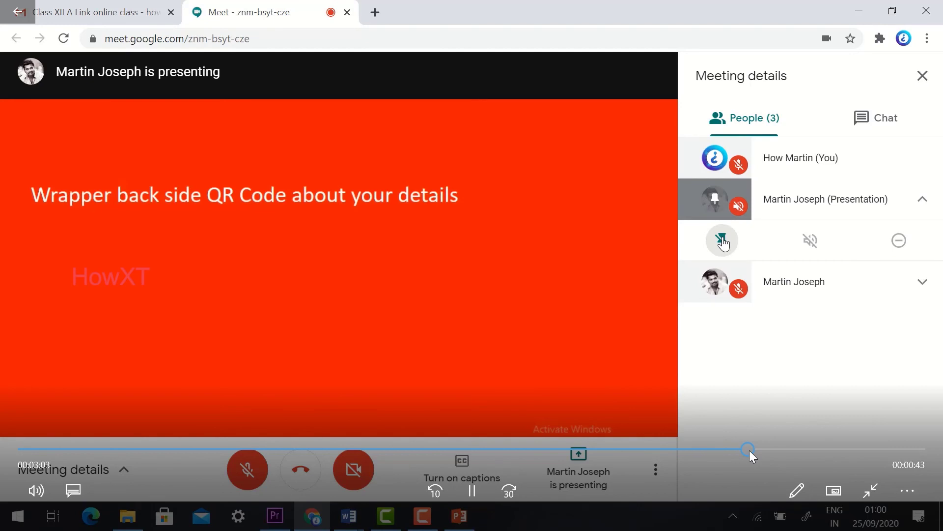
key(Escape)
click(929, 19)
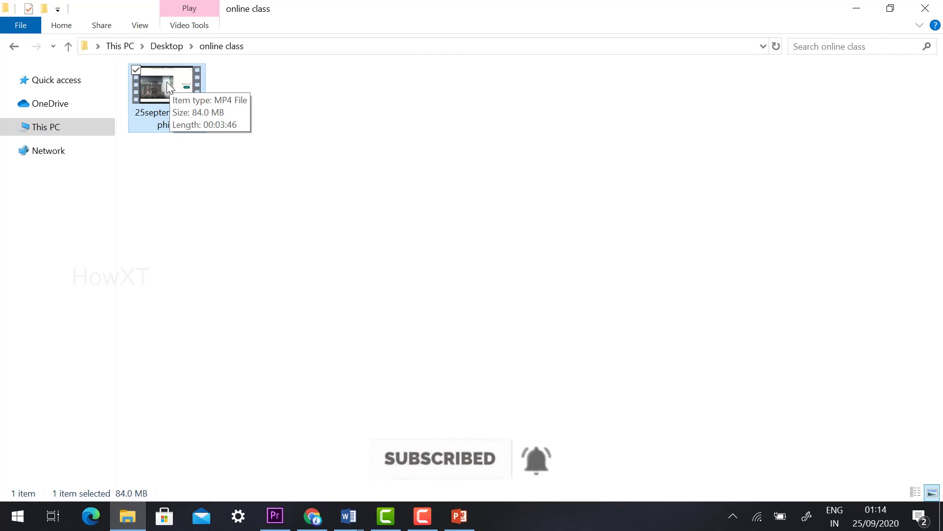
click(459, 515)
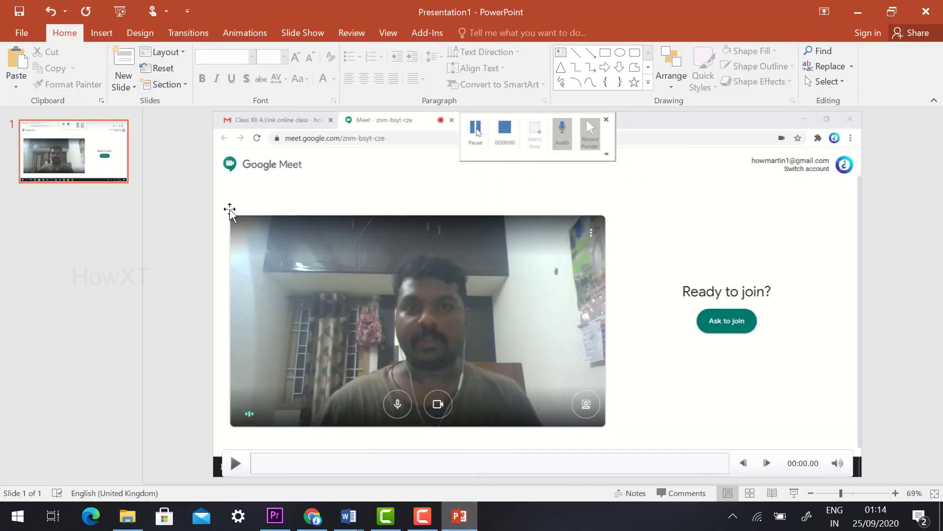
click(12, 37)
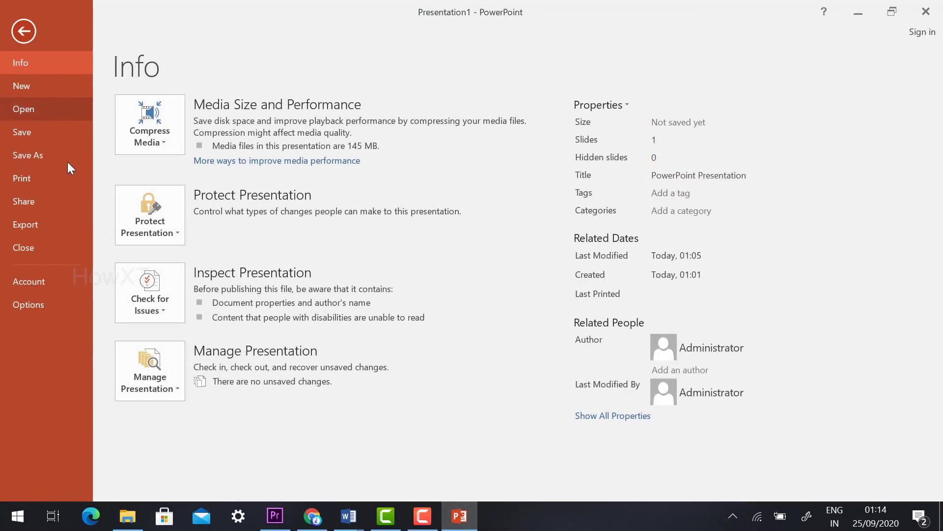
click(25, 130)
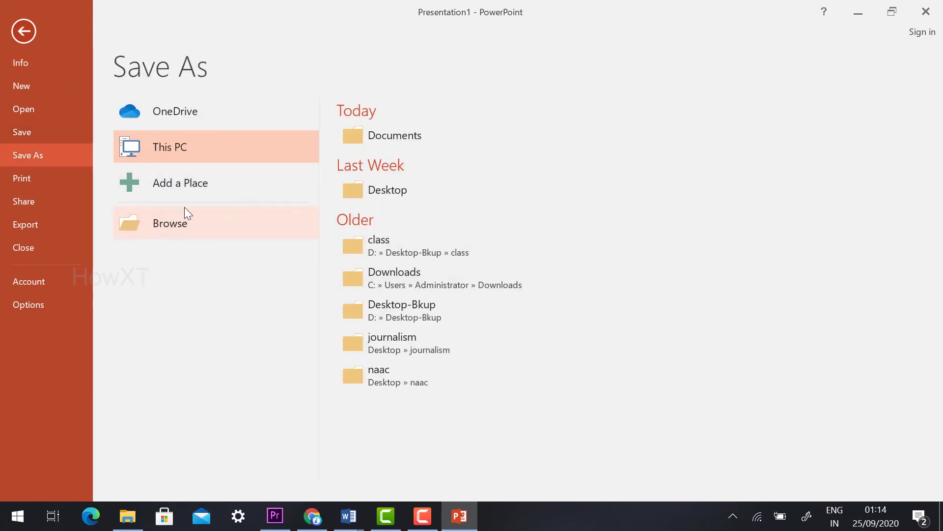
click(158, 223)
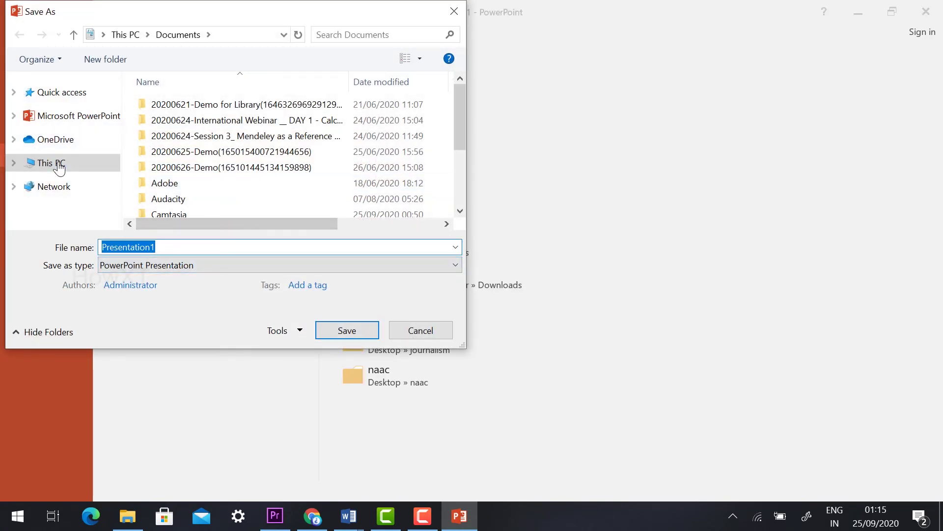
key(Escape)
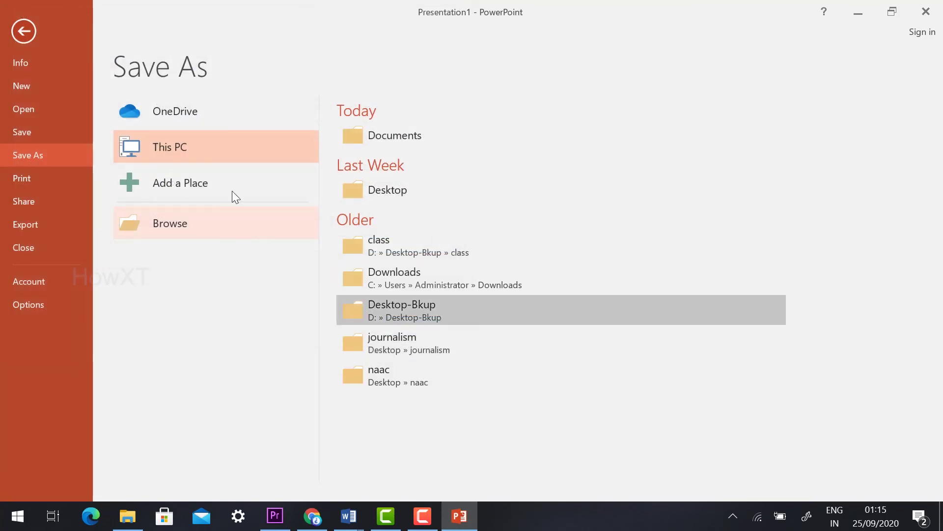
click(926, 11)
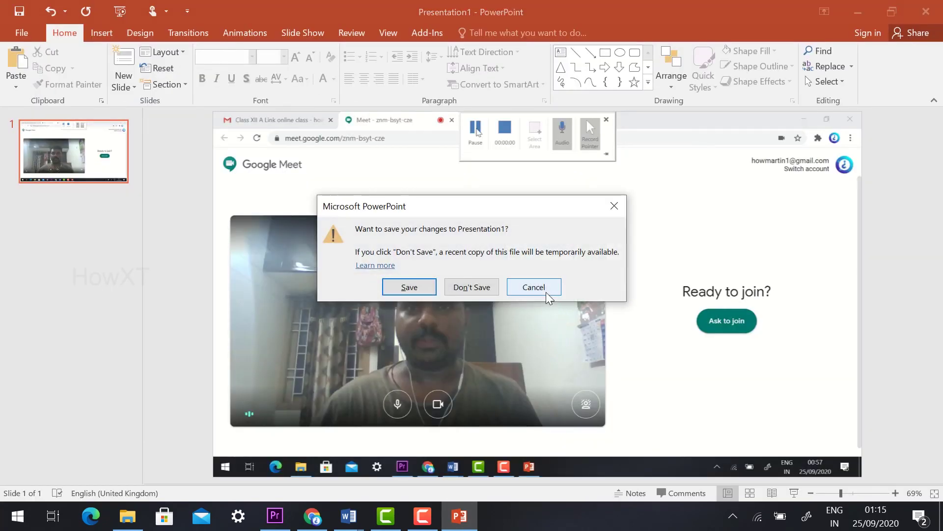
click(621, 199)
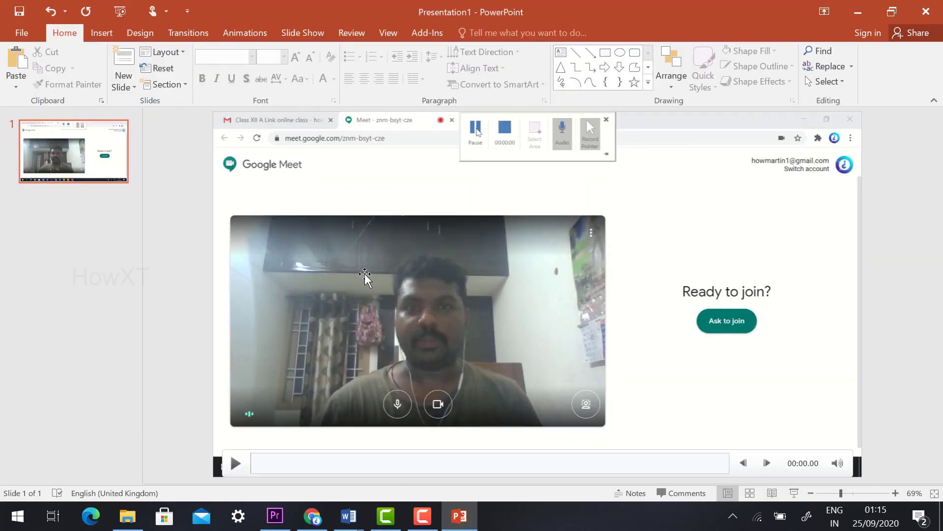
- Briefly play the recording embedded on the slide and skip ahead to about 02:13
click(235, 463)
click(235, 463)
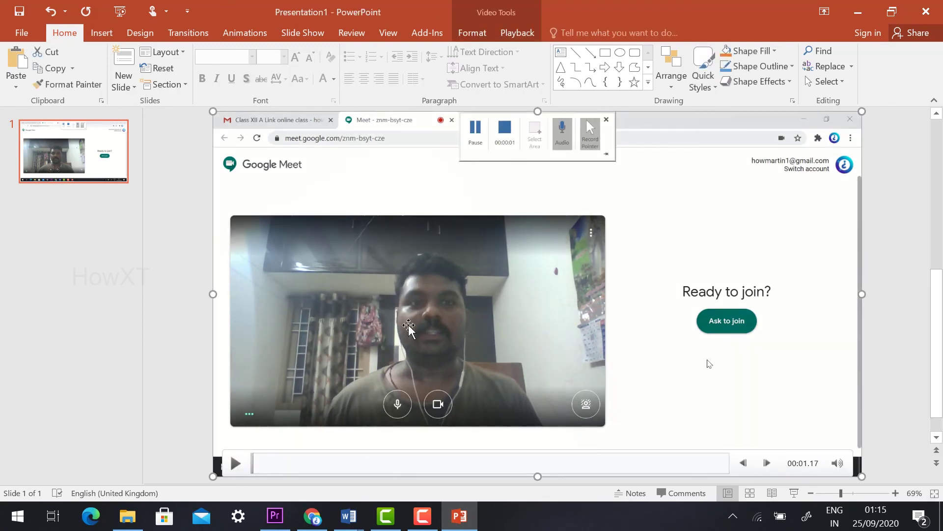
click(532, 464)
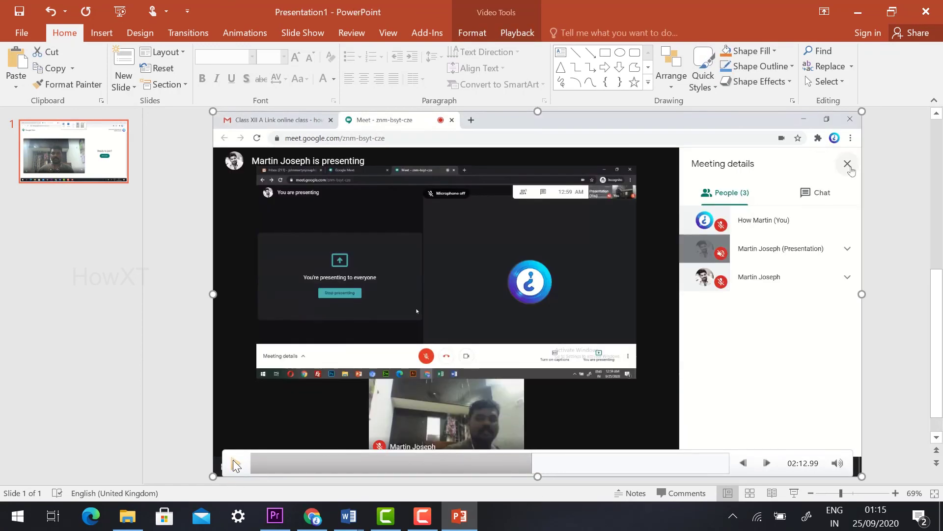